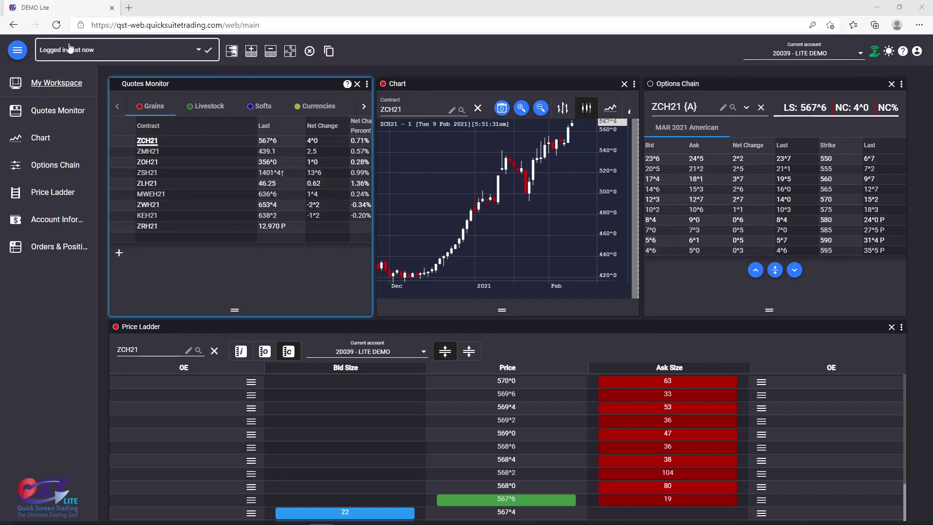
Check login history, cascade the panels, and move the Price Ladder upper right and the Options Chain lower.
{"action": "left_click", "coordinate": [113, 52]}
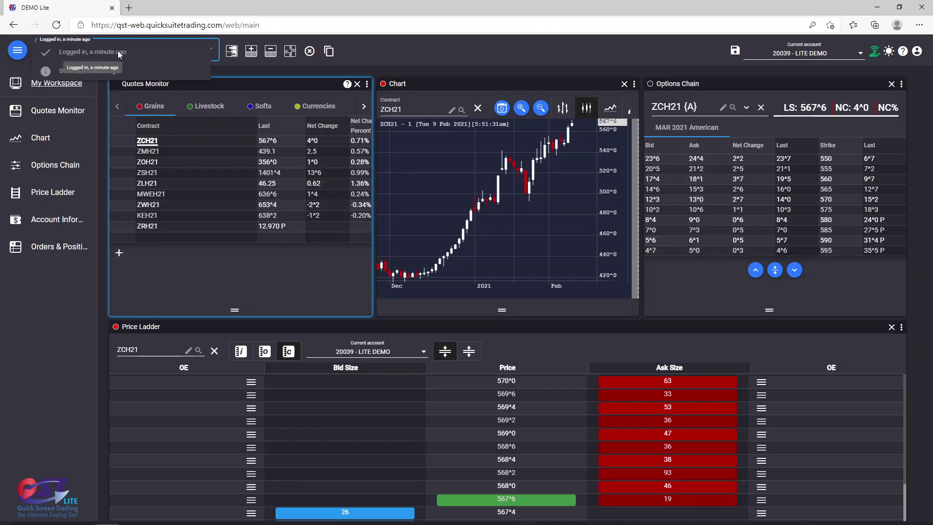
{"action": "left_click", "coordinate": [228, 66]}
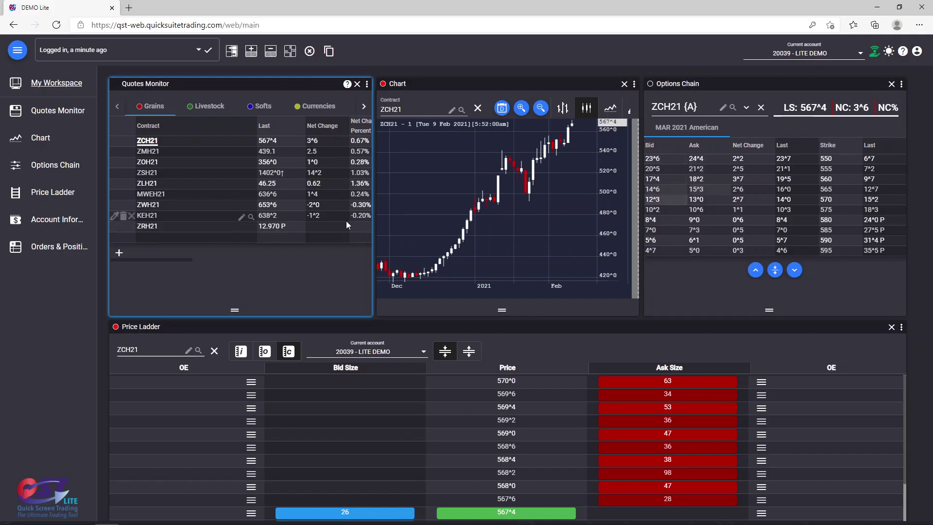
{"action": "mouse_move", "coordinate": [289, 51]}
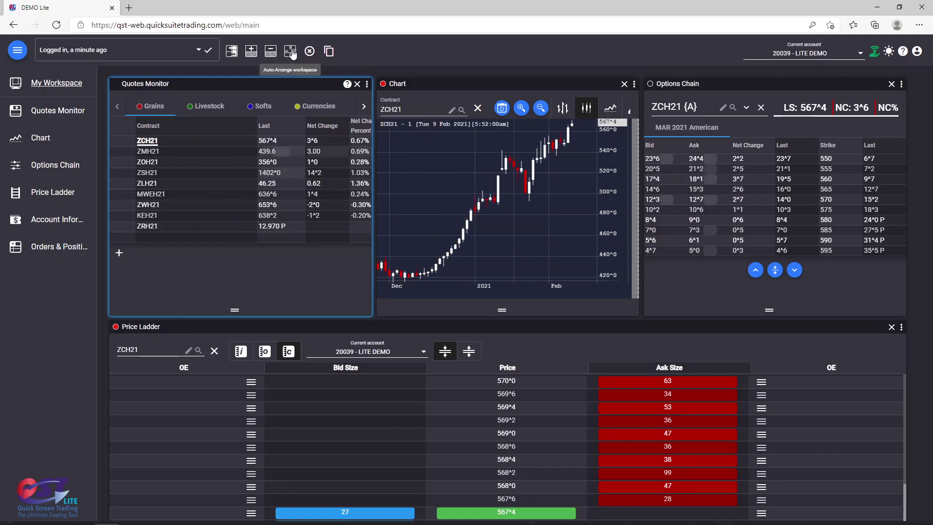
{"action": "double_click", "coordinate": [289, 94]}
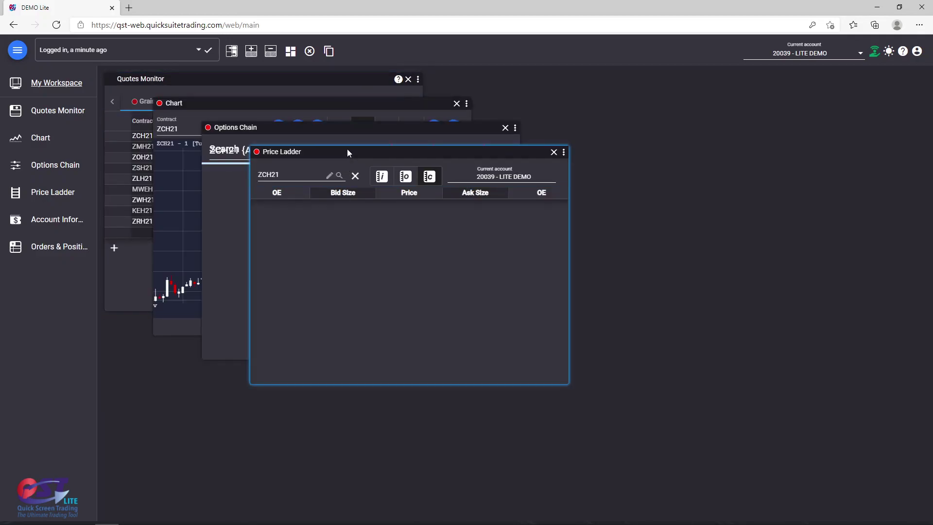
{"action": "left_click_drag", "start_coordinate": [348, 154], "coordinate": [659, 84]}
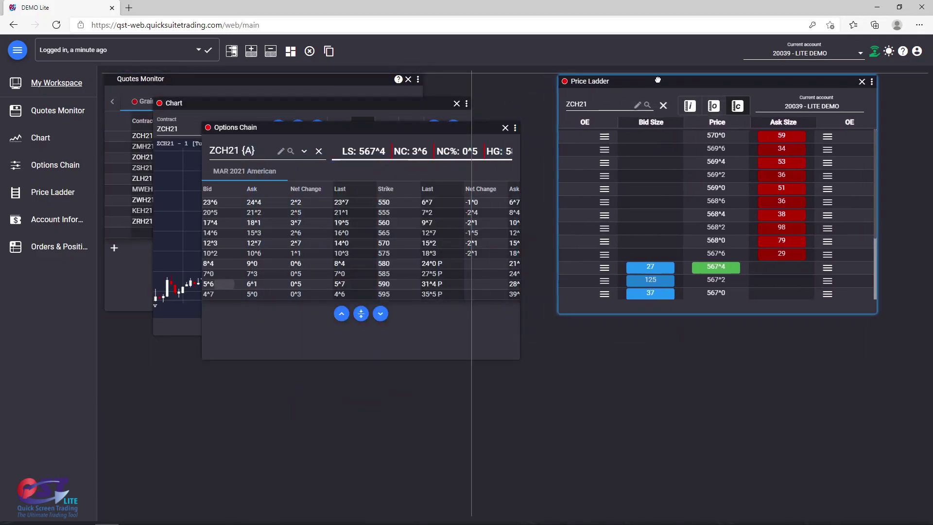
{"action": "left_click_drag", "start_coordinate": [340, 127], "coordinate": [343, 183]}
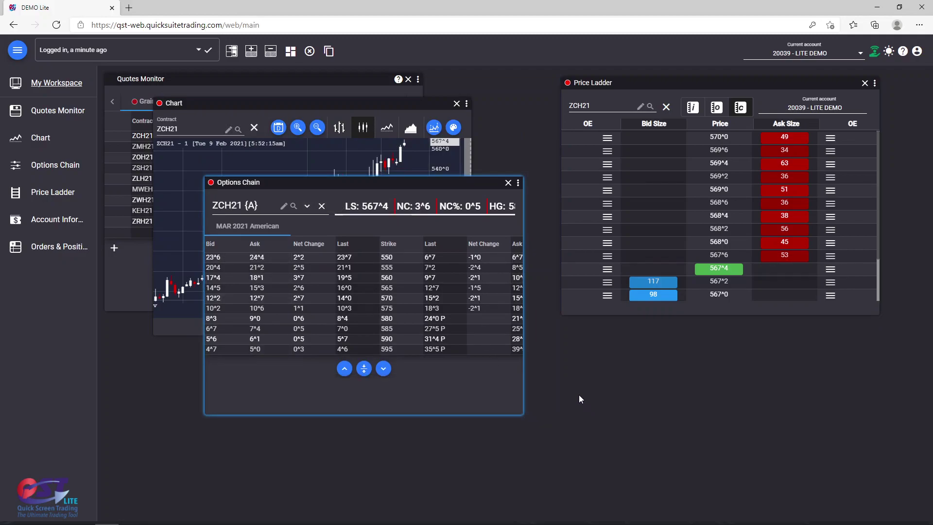
Close all frames, confirm with Yes, then reopen the Price Ladder and Options Chain, moving the Options Chain down.
{"action": "left_click", "coordinate": [309, 53]}
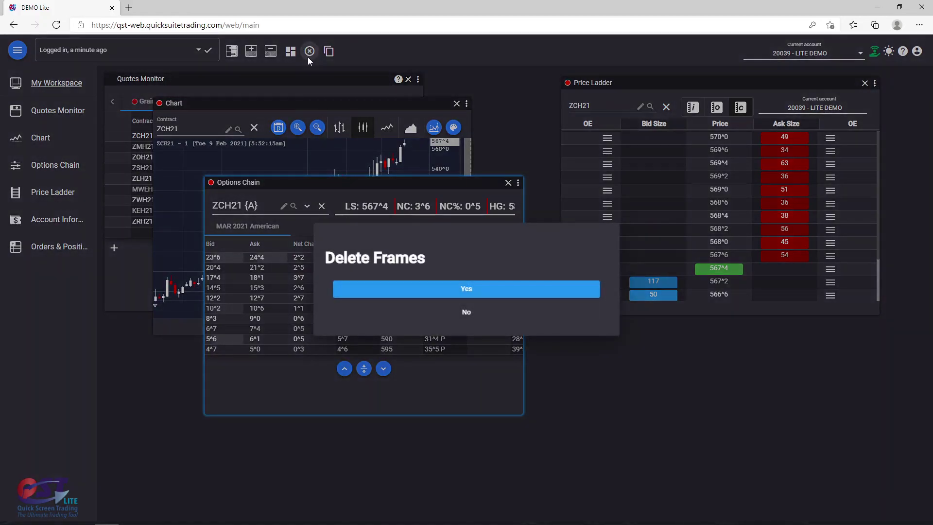
{"action": "left_click", "coordinate": [390, 294]}
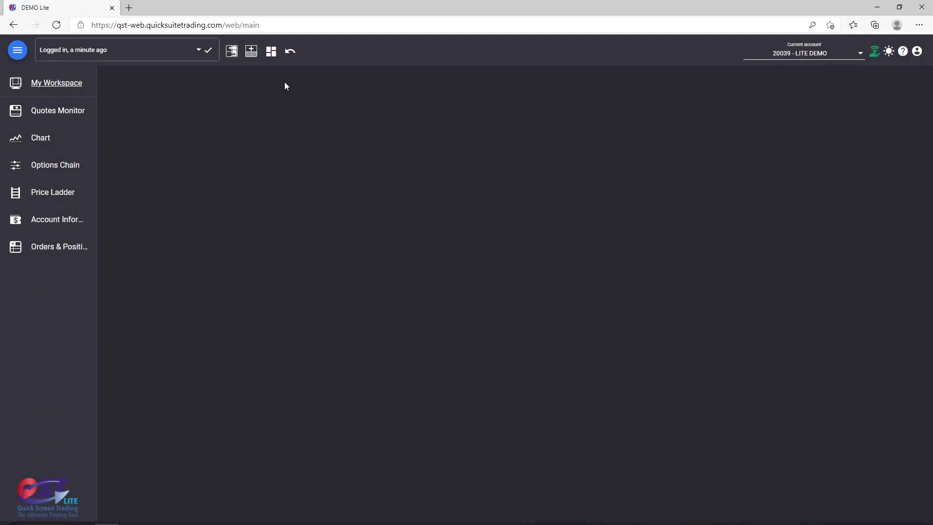
{"action": "left_click", "coordinate": [290, 56]}
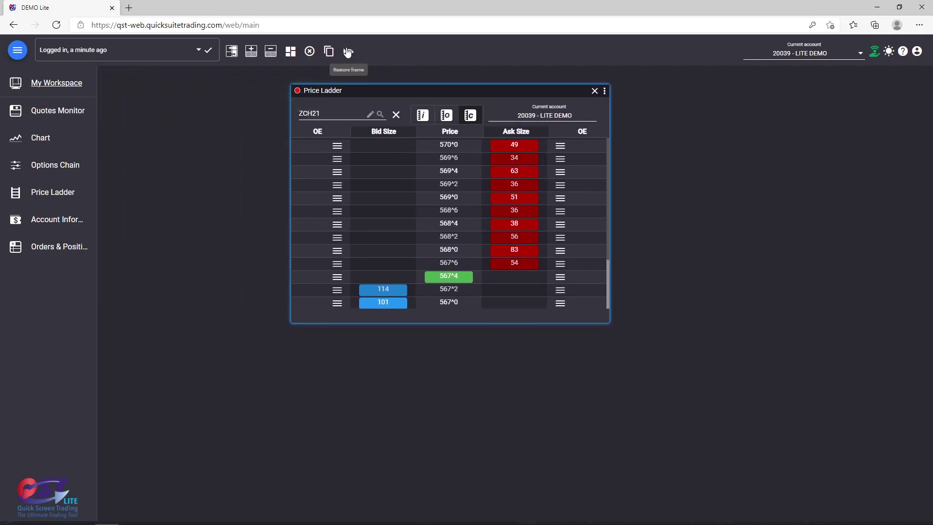
{"action": "left_click", "coordinate": [324, 51]}
{"action": "left_click_drag", "start_coordinate": [293, 104], "coordinate": [302, 153]}
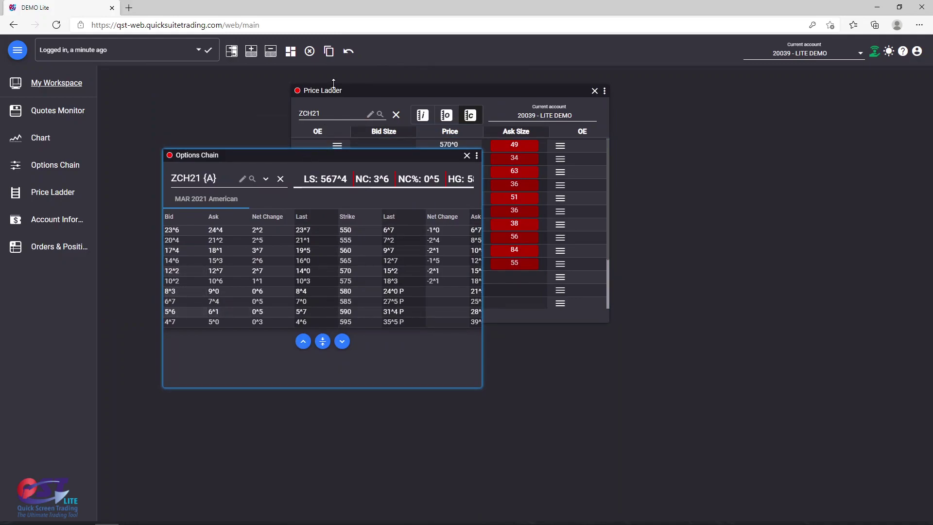
Pop the Options Chain out into its own window, widen it for more columns, then close it.
{"action": "left_click", "coordinate": [330, 52]}
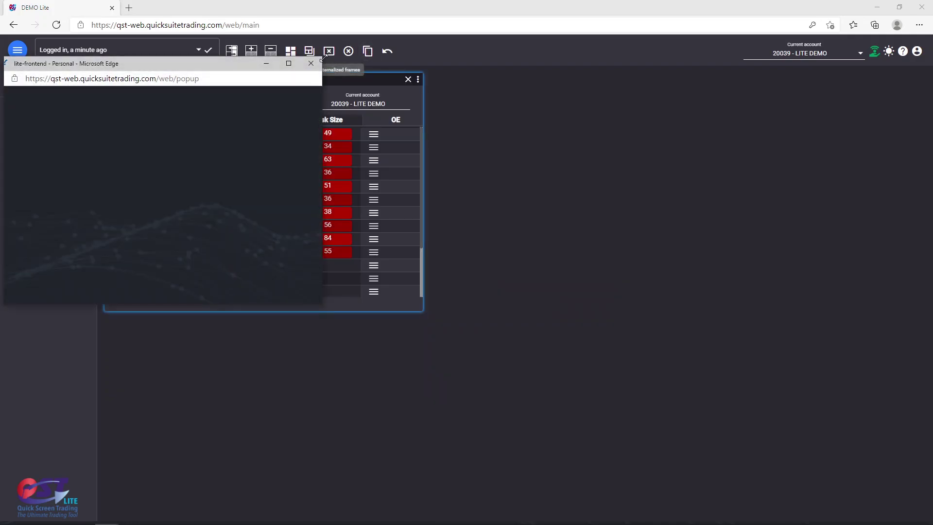
{"action": "left_click_drag", "start_coordinate": [230, 63], "coordinate": [254, 77]}
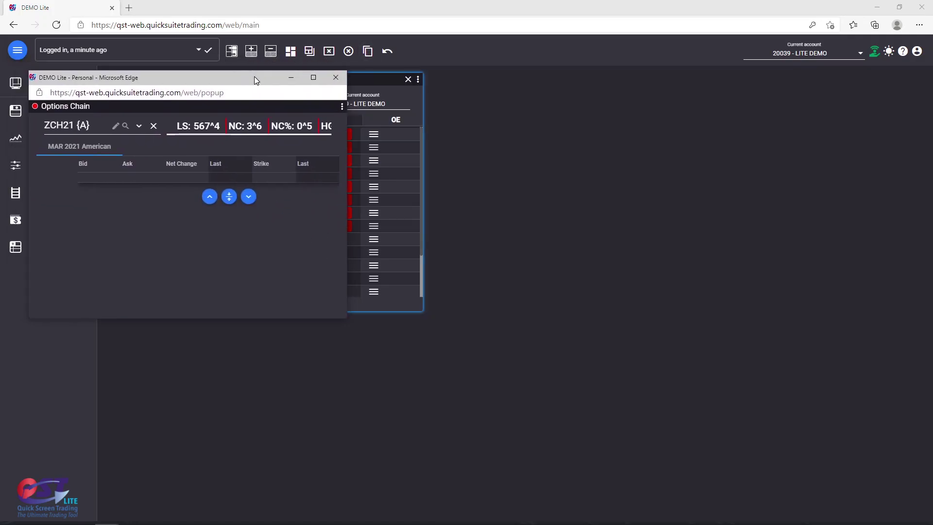
{"action": "left_click_drag", "start_coordinate": [338, 322], "coordinate": [534, 394]}
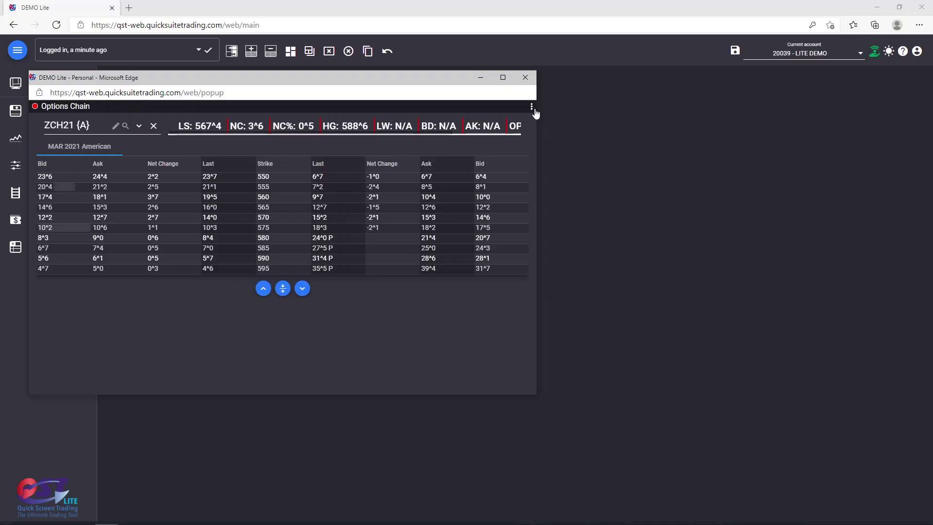
{"action": "left_click", "coordinate": [525, 77]}
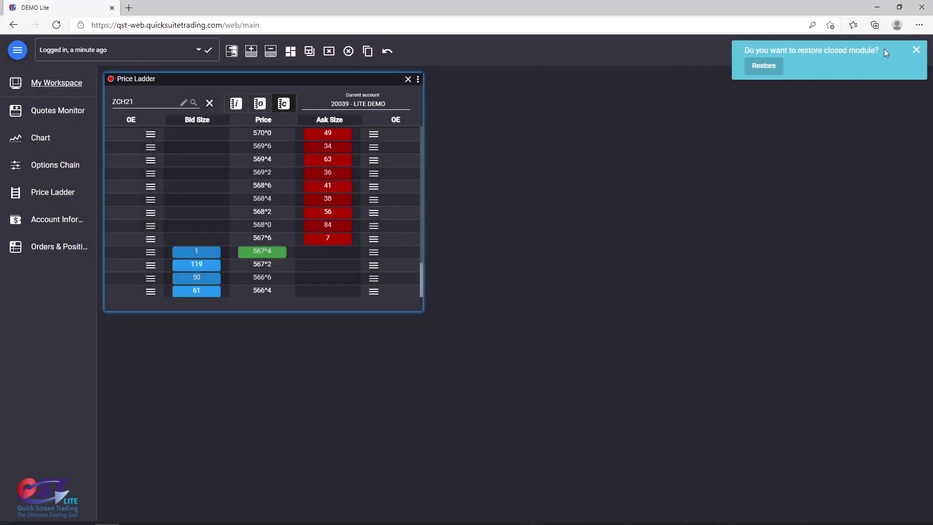
Dismiss the restore-module notice and view the account list, keeping LITE DEMO as the current account.
{"action": "left_click", "coordinate": [916, 50]}
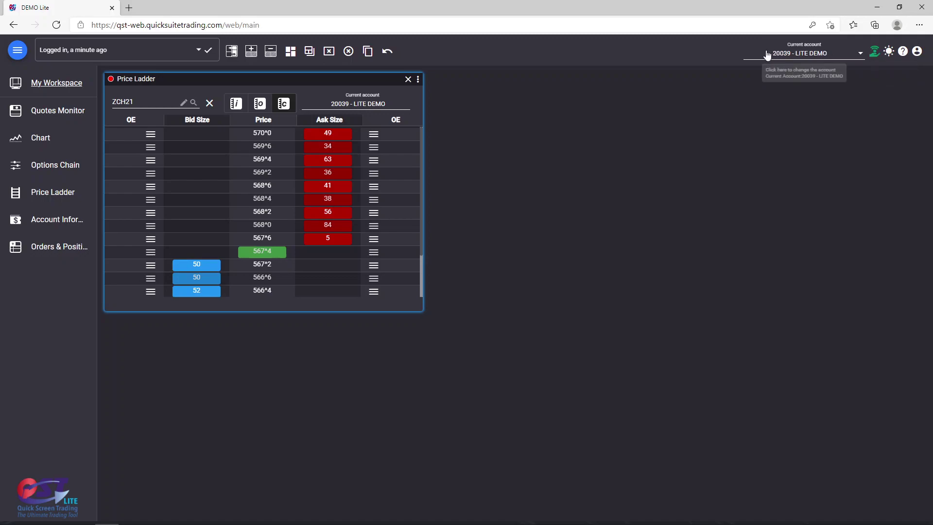
{"action": "left_click", "coordinate": [801, 54]}
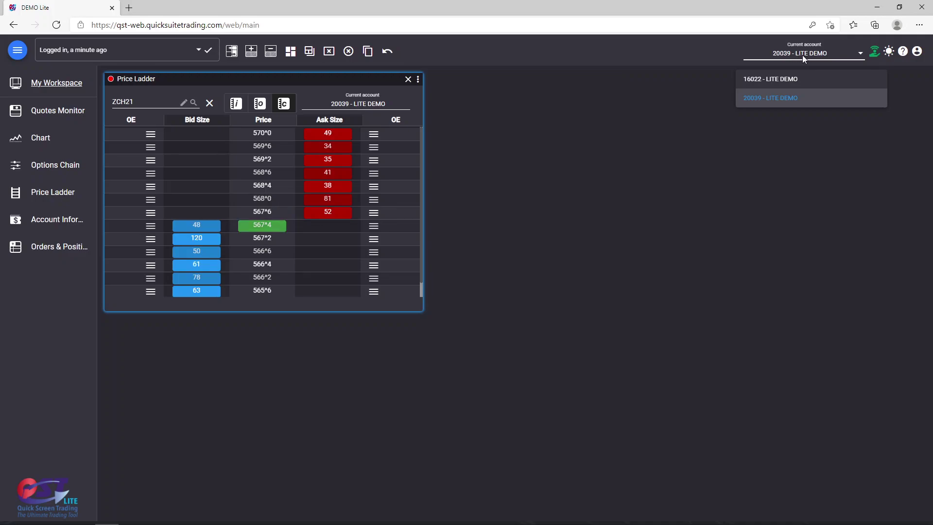
{"action": "left_click", "coordinate": [875, 129]}
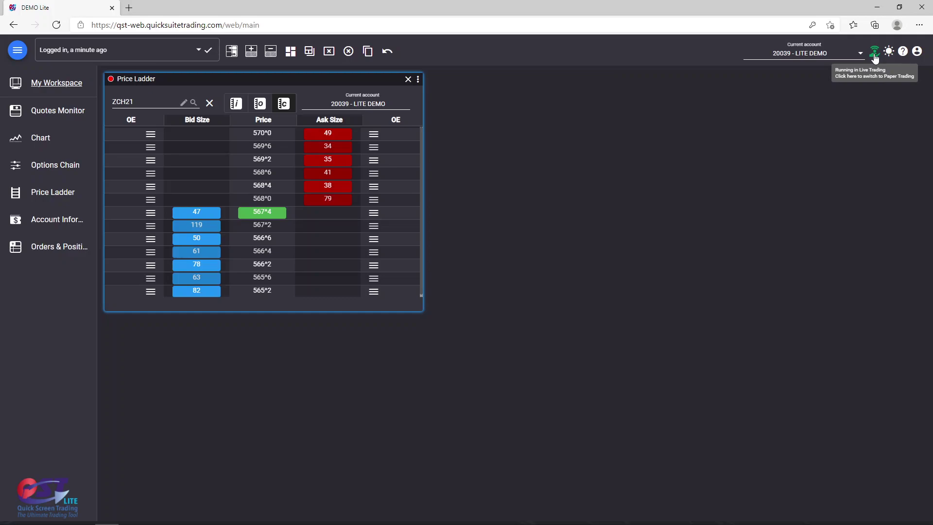
{"action": "left_click", "coordinate": [875, 56]}
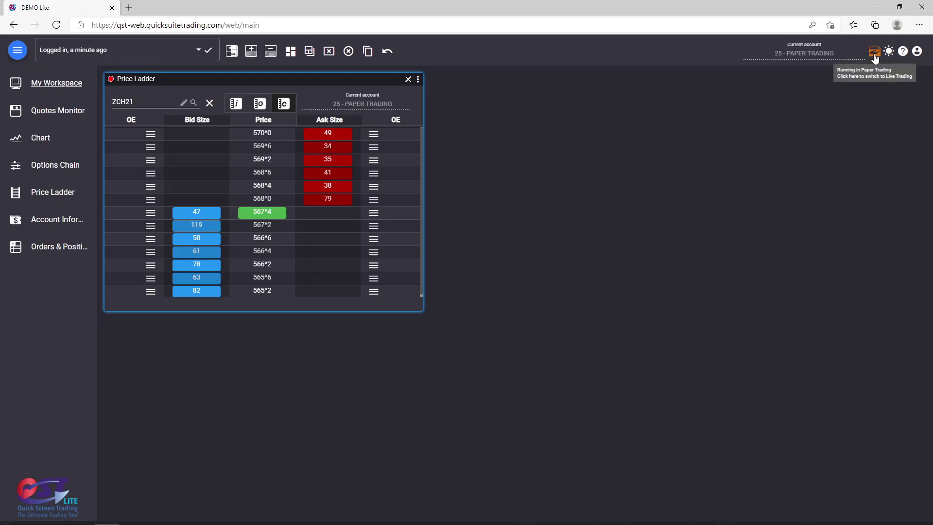
{"action": "left_click", "coordinate": [874, 55]}
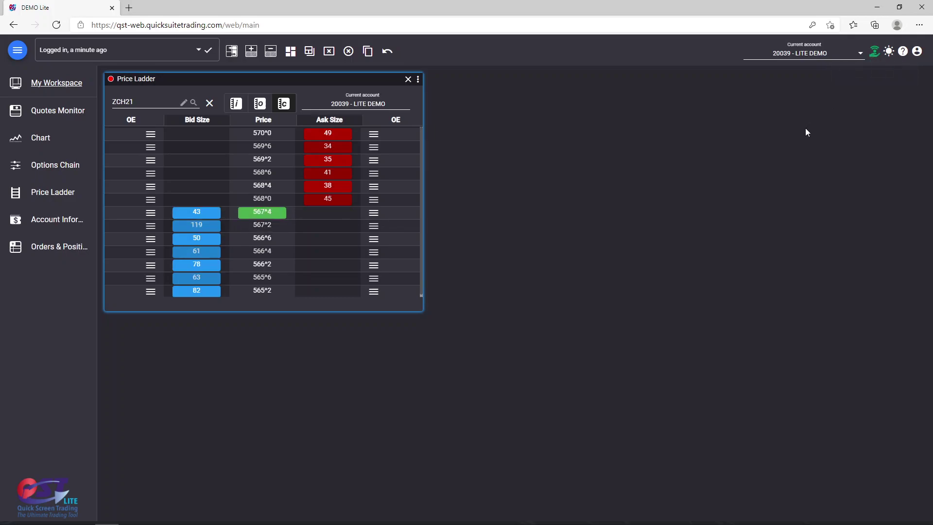
{"action": "left_click", "coordinate": [889, 57]}
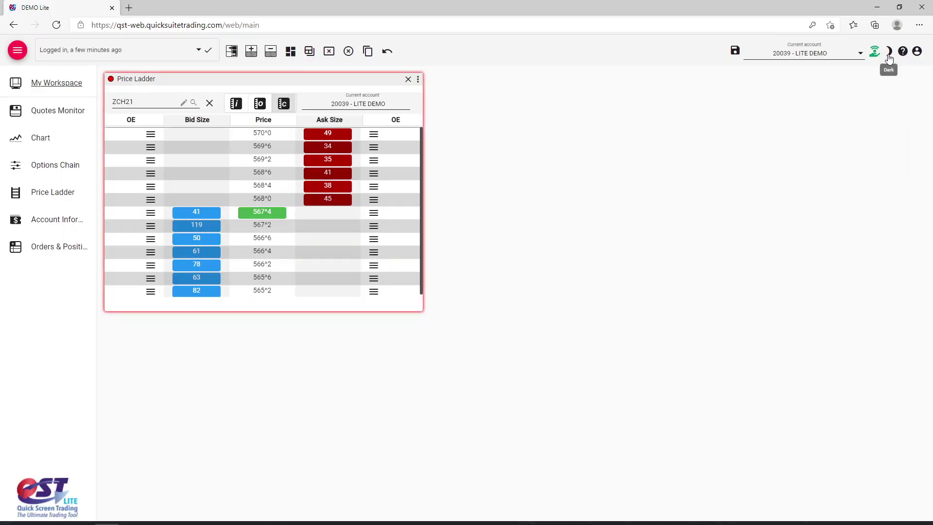
{"action": "left_click", "coordinate": [888, 57]}
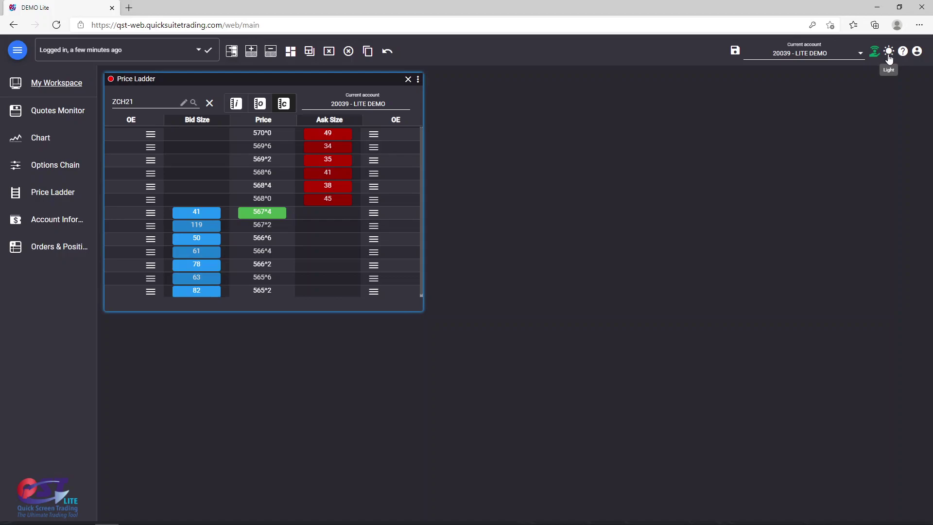
{"action": "left_click", "coordinate": [888, 57]}
{"action": "left_click", "coordinate": [889, 57]}
{"action": "left_click", "coordinate": [904, 53]}
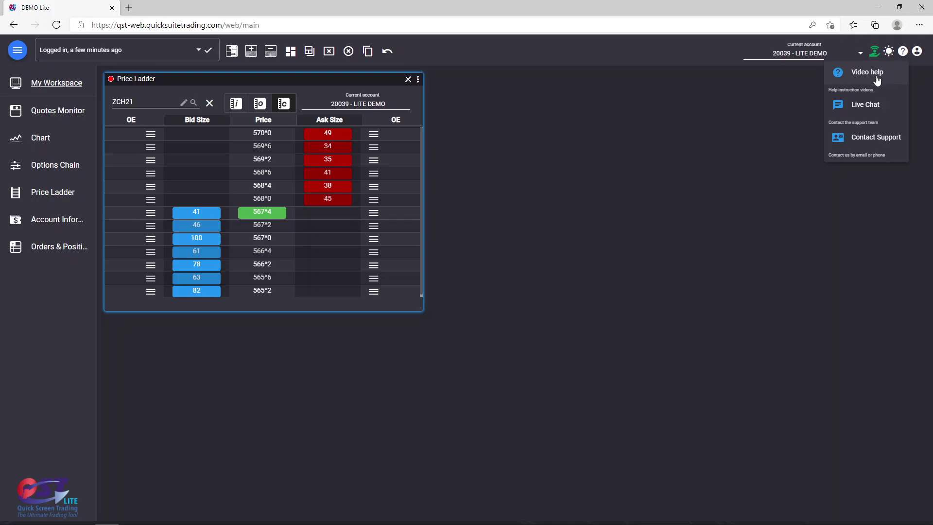
{"action": "left_click", "coordinate": [877, 192]}
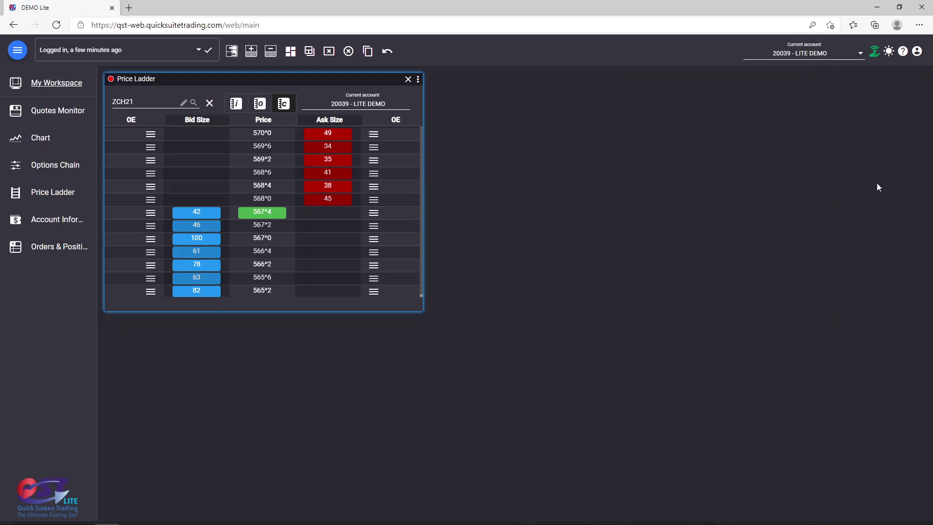
Choose Japanese as the interface language from the user menu, then reopen the menu toward English.
{"action": "left_click", "coordinate": [918, 52]}
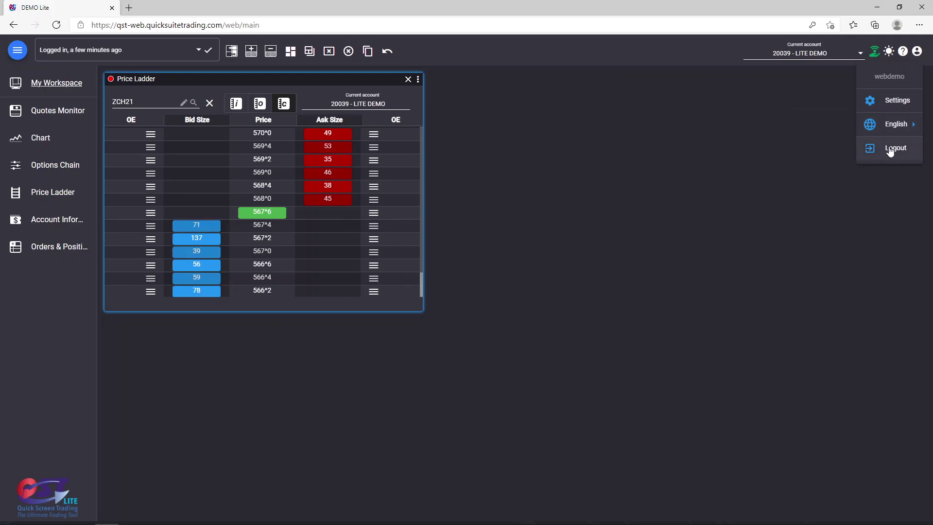
{"action": "mouse_move", "coordinate": [896, 124]}
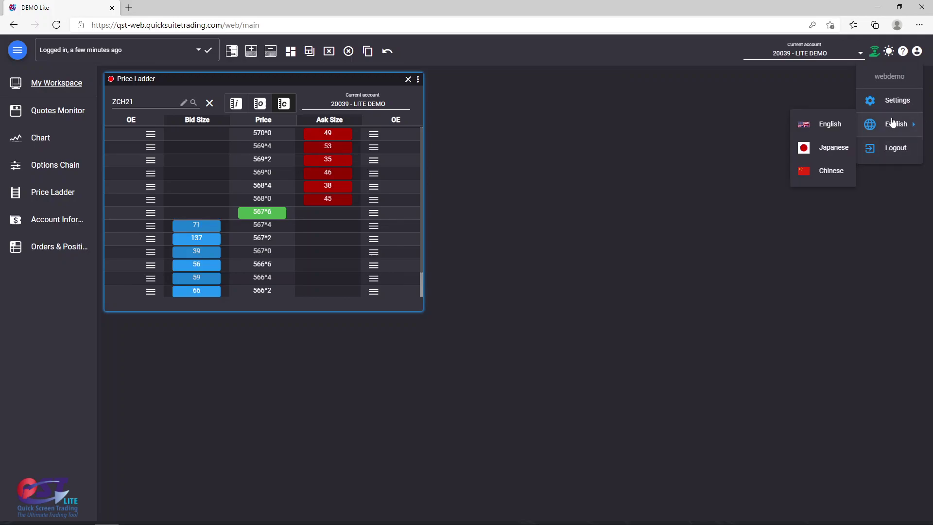
{"action": "left_click", "coordinate": [825, 147]}
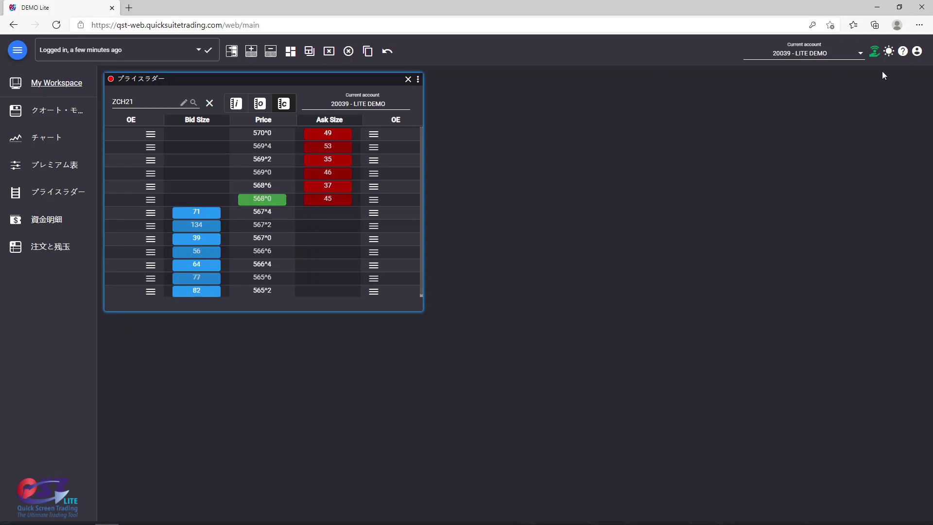
{"action": "left_click", "coordinate": [917, 53]}
{"action": "mouse_move", "coordinate": [886, 124]}
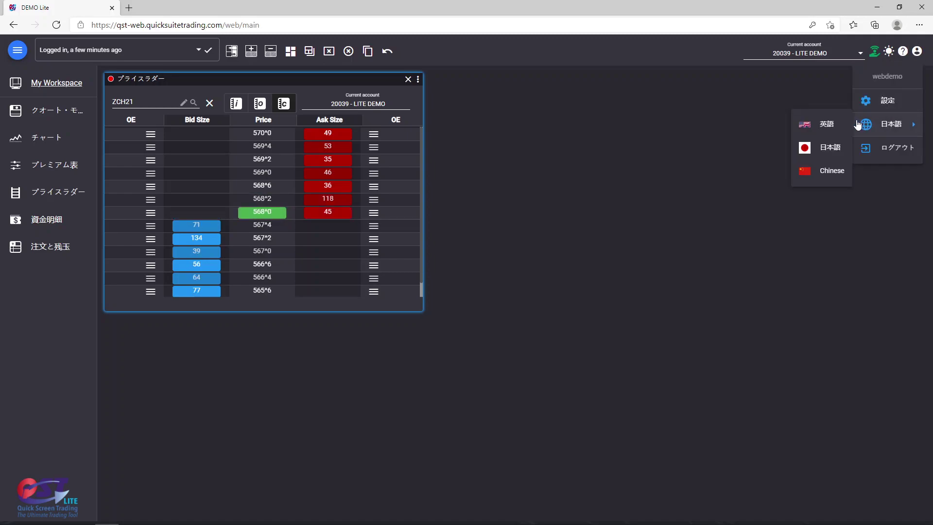